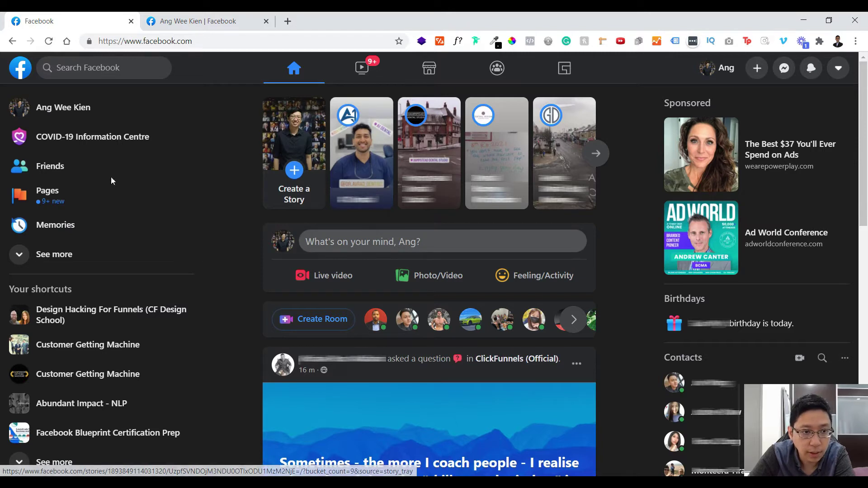
- Start a new friend list named Family from the Friend lists overview
{"action": "left_click", "coordinate": [68, 256]}
{"action": "scroll", "coordinate": [82, 352], "scroll_direction": "down", "scroll_amount": 3}
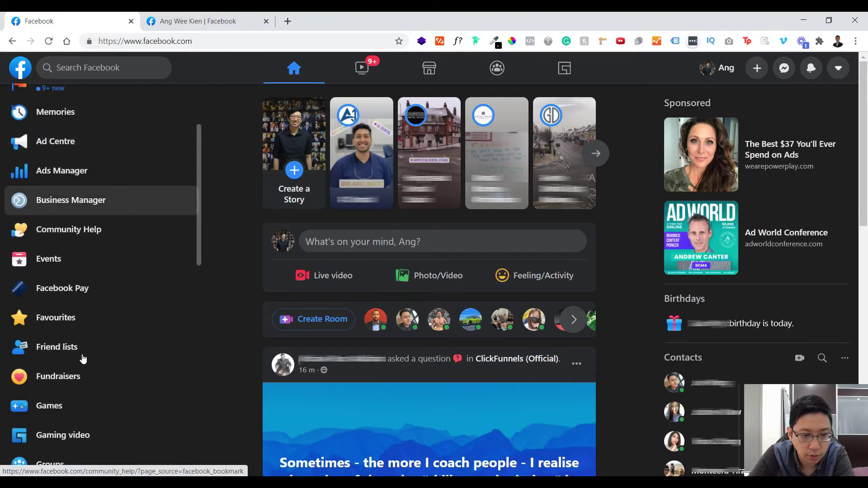
{"action": "left_click", "coordinate": [84, 359]}
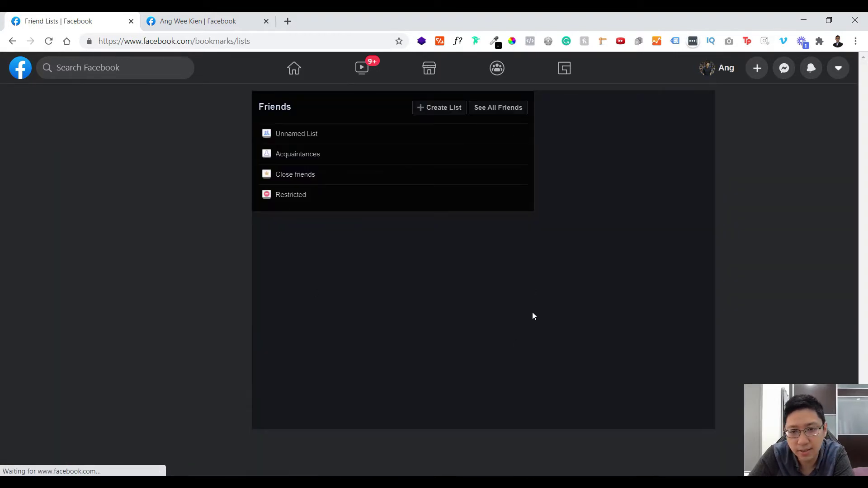
{"action": "left_click", "coordinate": [452, 108]}
{"action": "type", "text": "Family"}
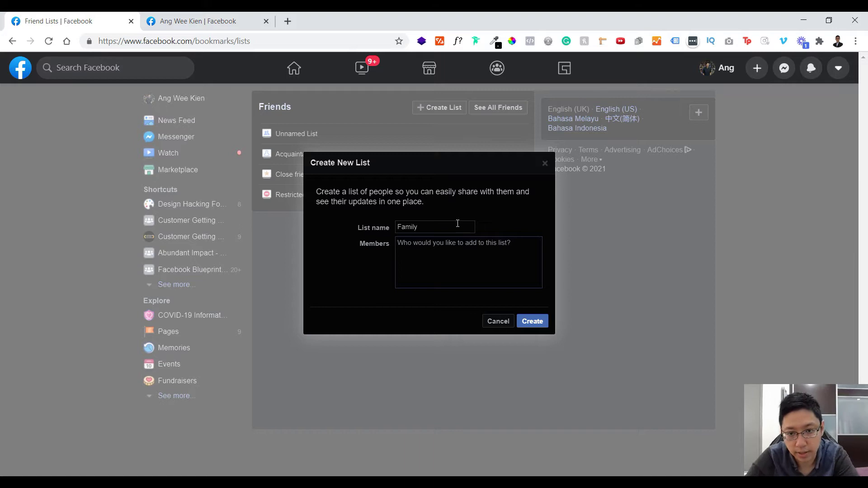
- Search 'Ang' to add four friends as members, then create the Family list
{"action": "left_click", "coordinate": [450, 257]}
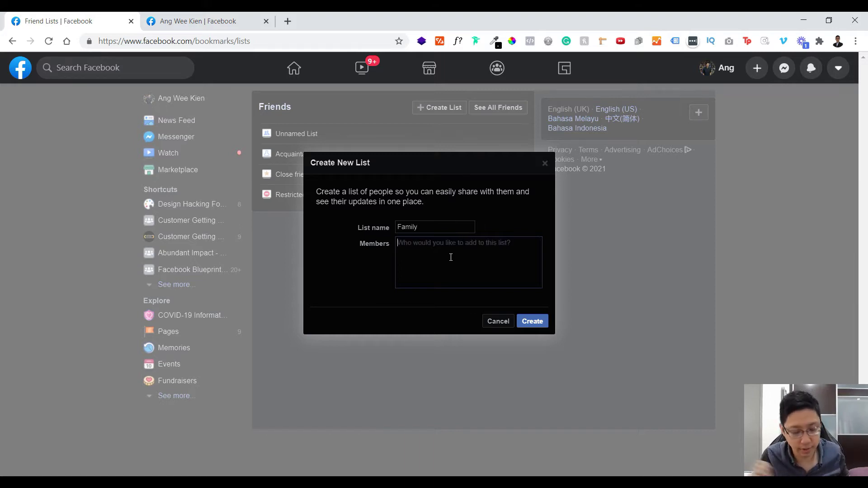
{"action": "type", "text": "Ang"}
{"action": "left_click", "coordinate": [451, 257]}
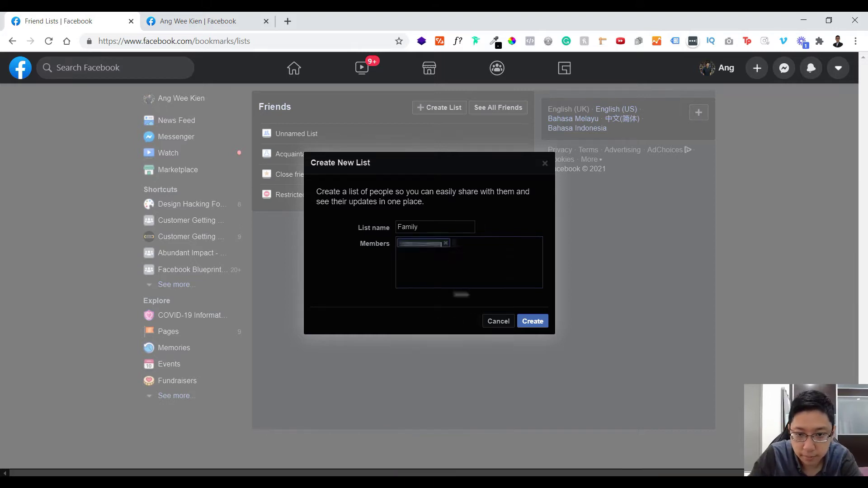
{"action": "type", "text": "Ang"}
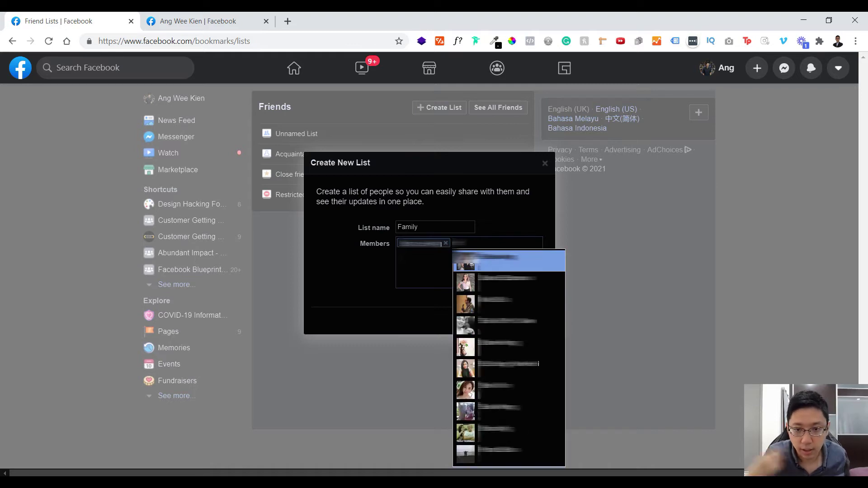
{"action": "key", "text": "Return"}
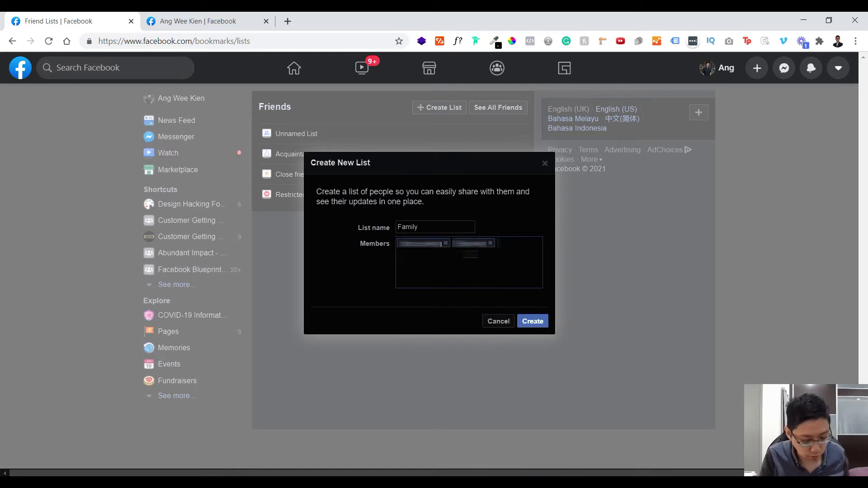
{"action": "type", "text": "Ang"}
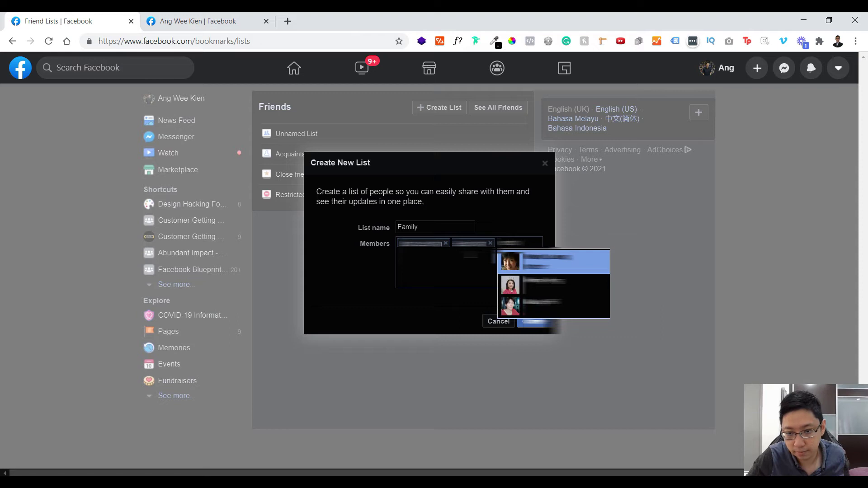
{"action": "left_click", "coordinate": [539, 260]}
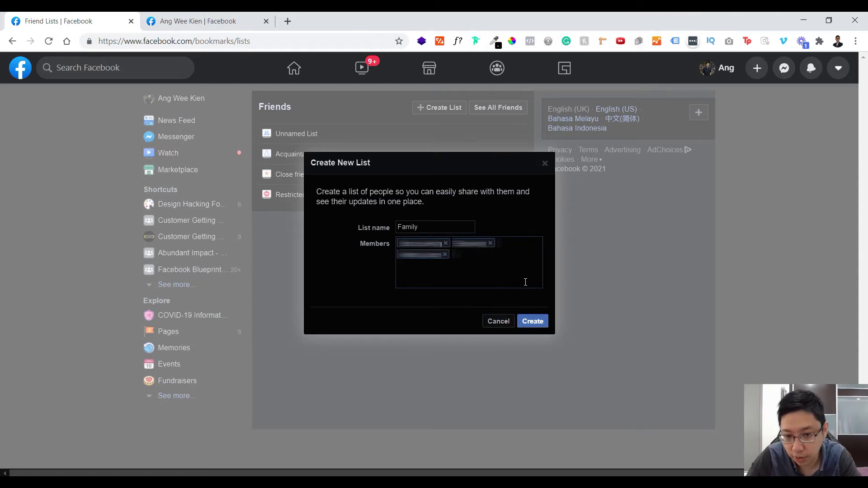
{"action": "type", "text": "Ang"}
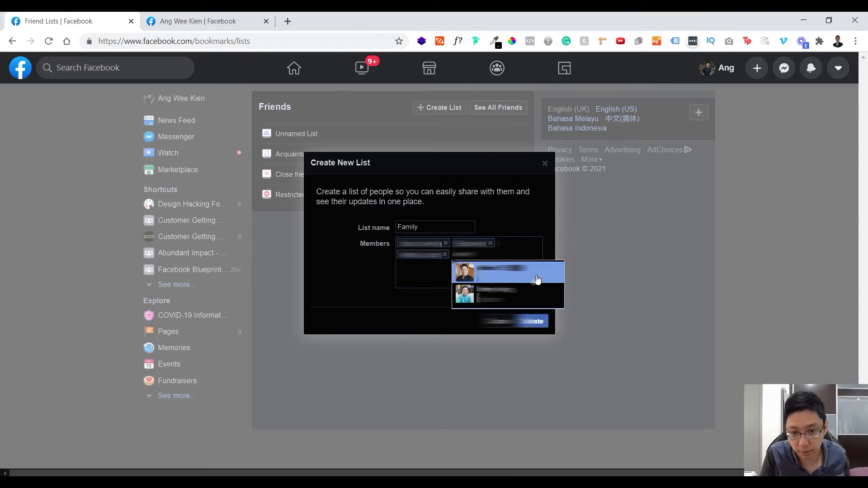
{"action": "left_click", "coordinate": [538, 278]}
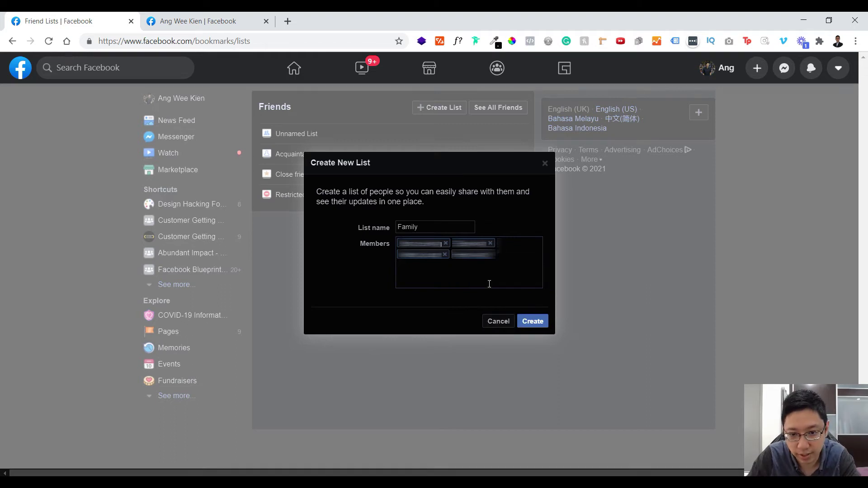
{"action": "left_click", "coordinate": [535, 324]}
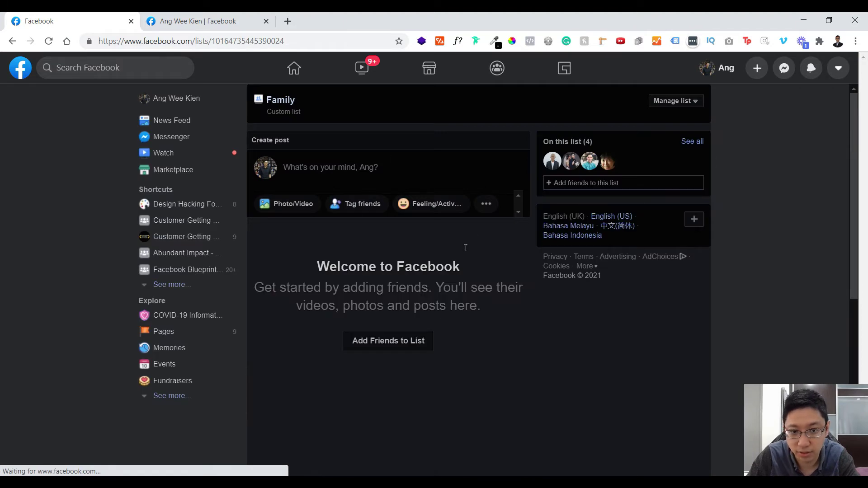
- Close Family's list options unchanged, view the Restricted list, then switch to the profile tab
{"action": "left_click", "coordinate": [681, 101]}
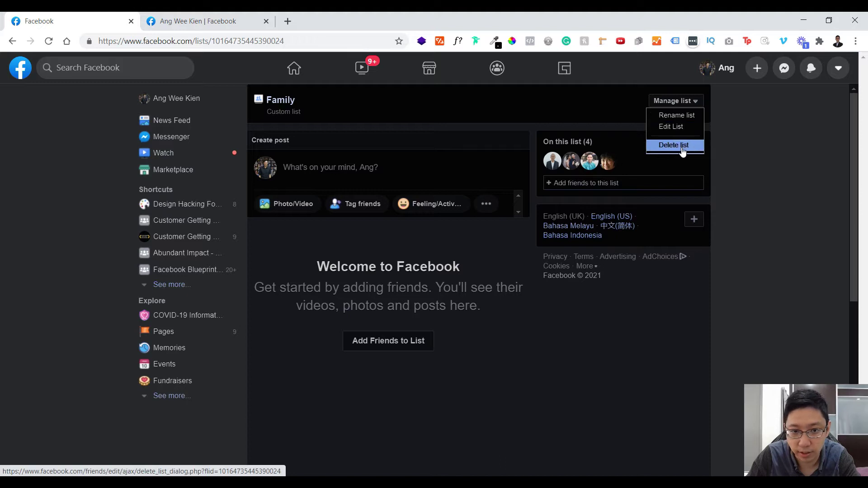
{"action": "left_click", "coordinate": [681, 150]}
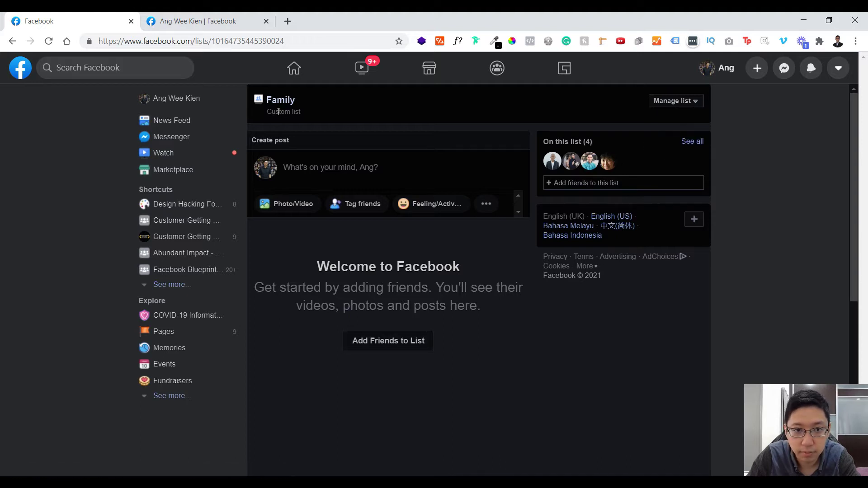
{"action": "scroll", "coordinate": [269, 324], "scroll_direction": "down", "scroll_amount": 3}
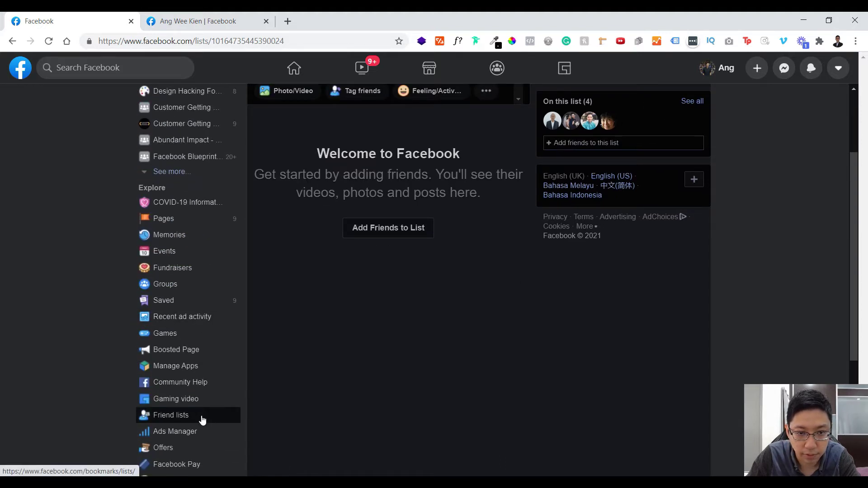
{"action": "left_click", "coordinate": [238, 413]}
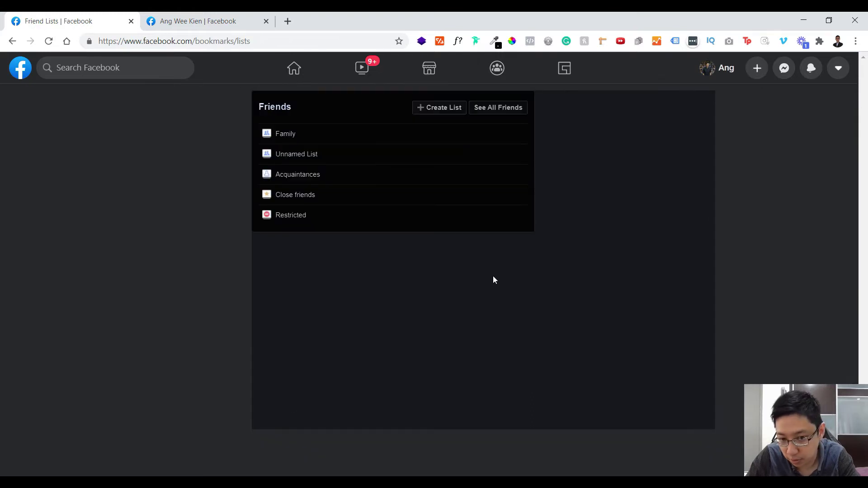
{"action": "left_click", "coordinate": [300, 223]}
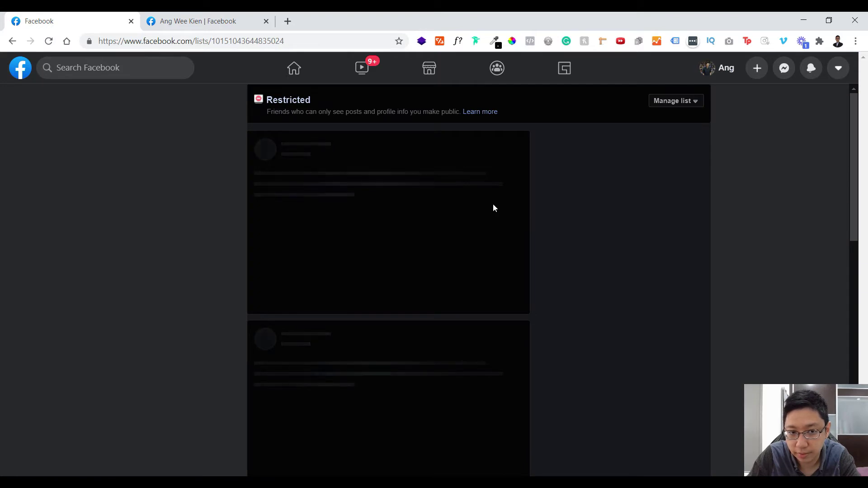
{"action": "left_click", "coordinate": [218, 21]}
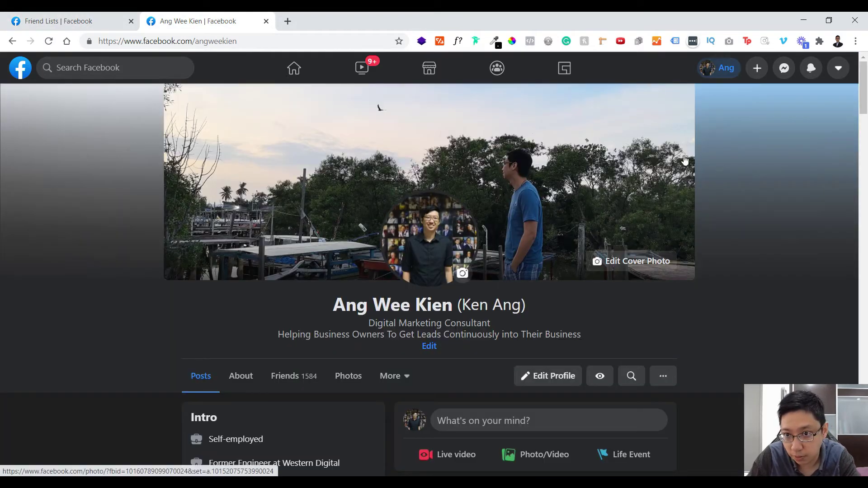
- Review the first friend's list memberships without changes, then return to the profile's Posts tab
{"action": "scroll", "coordinate": [375, 285], "scroll_direction": "down", "scroll_amount": 5}
{"action": "scroll", "coordinate": [188, 259], "scroll_direction": "up", "scroll_amount": 4}
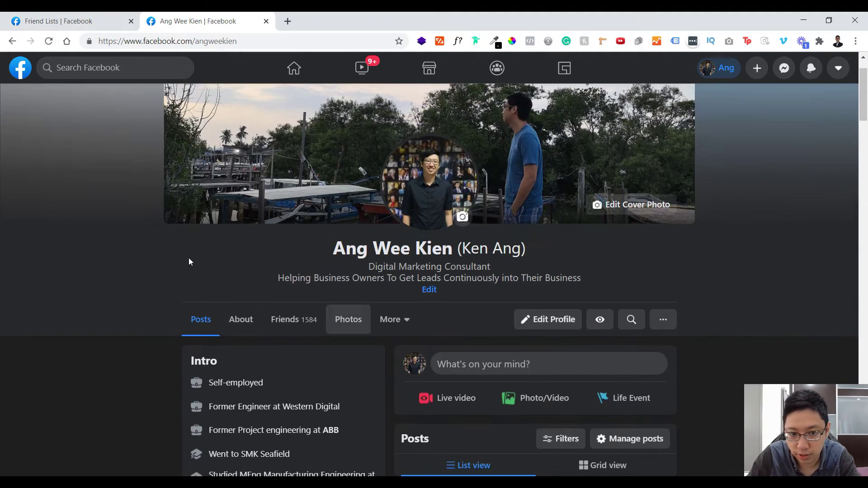
{"action": "left_click", "coordinate": [296, 331]}
{"action": "left_click", "coordinate": [411, 454]}
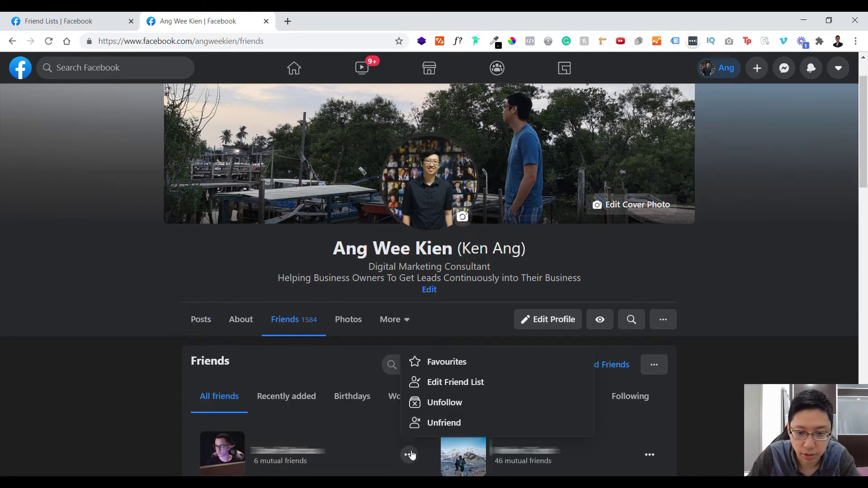
{"action": "left_click", "coordinate": [473, 388]}
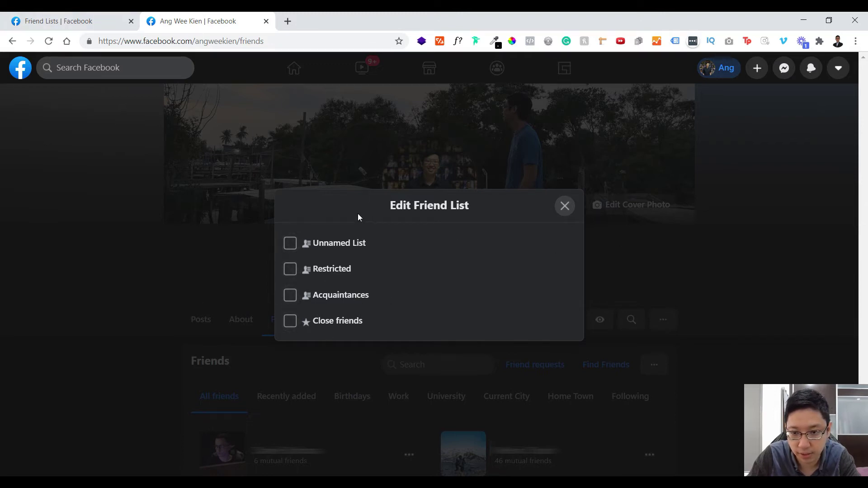
{"action": "left_click", "coordinate": [564, 207]}
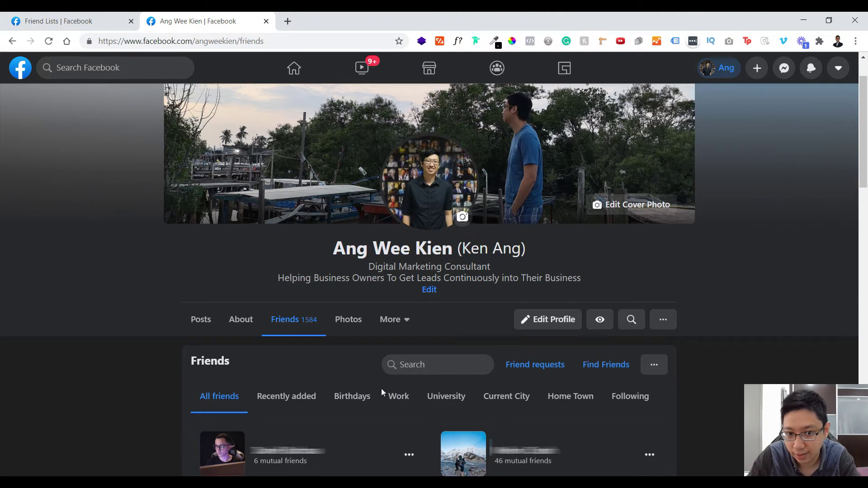
{"action": "left_click", "coordinate": [195, 322]}
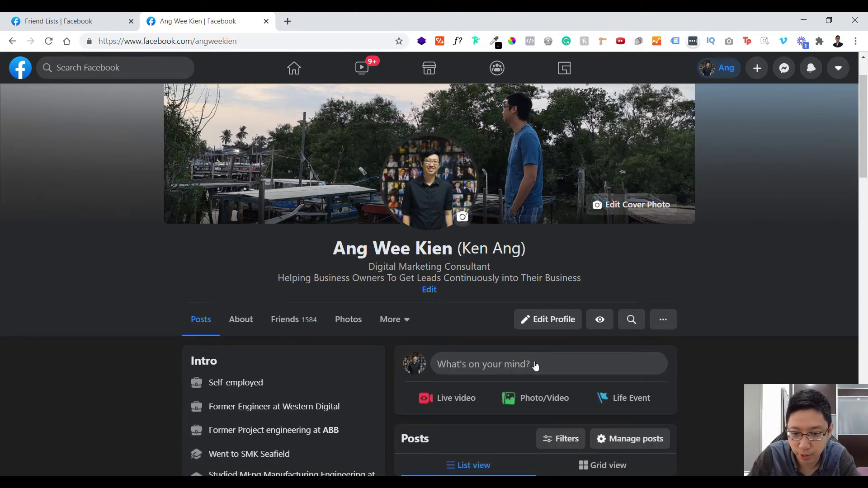
- Start a post reading 'Testing' and set its audience to Family
{"action": "left_click", "coordinate": [535, 366]}
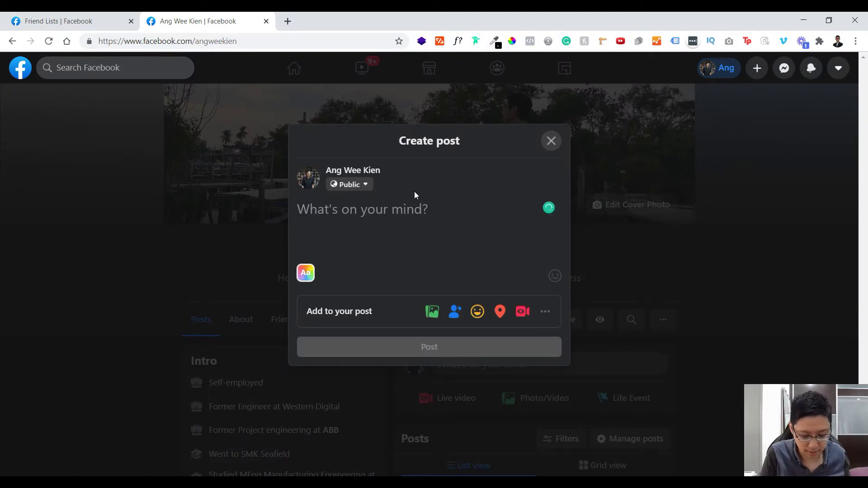
{"action": "type", "text": "Testing"}
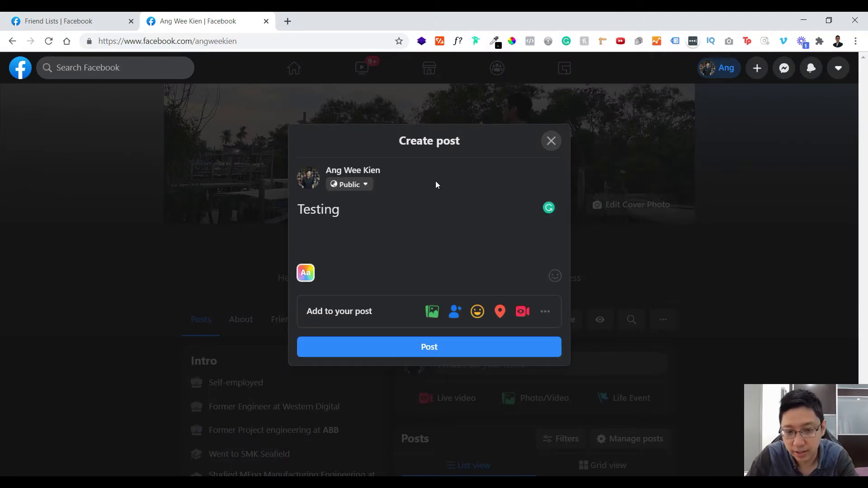
{"action": "left_click", "coordinate": [370, 185]}
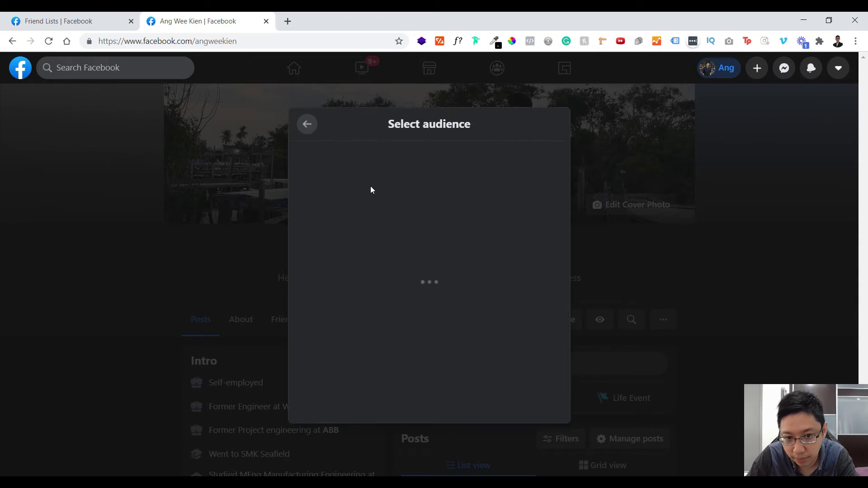
{"action": "scroll", "coordinate": [511, 321], "scroll_direction": "down", "scroll_amount": 2}
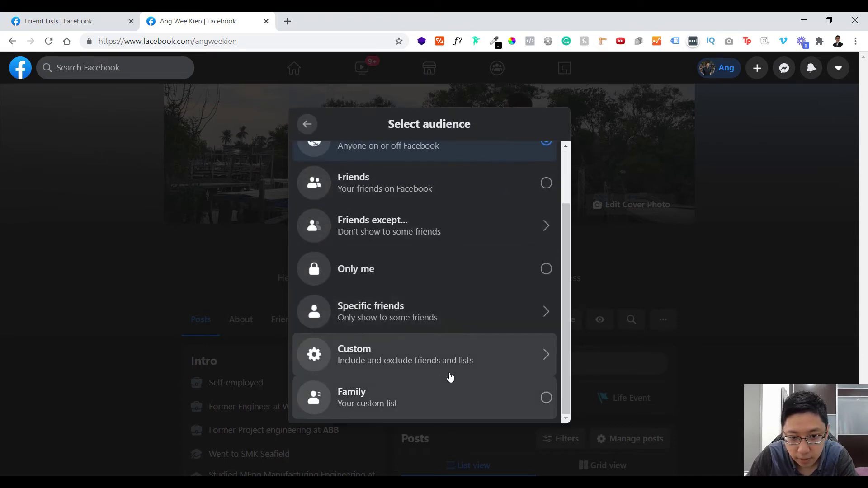
{"action": "left_click", "coordinate": [405, 404]}
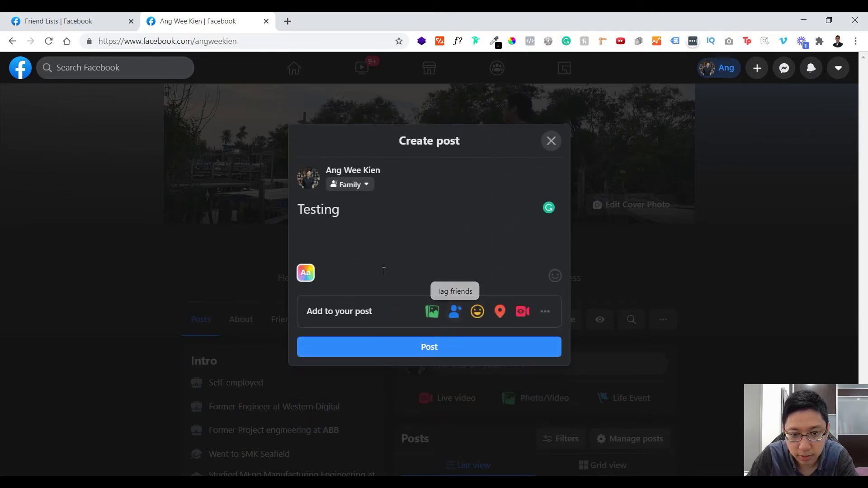
- In Custom privacy, remove Family from Share with and type 'famil' instead
{"action": "left_click", "coordinate": [366, 186]}
{"action": "scroll", "coordinate": [418, 334], "scroll_direction": "down", "scroll_amount": 2}
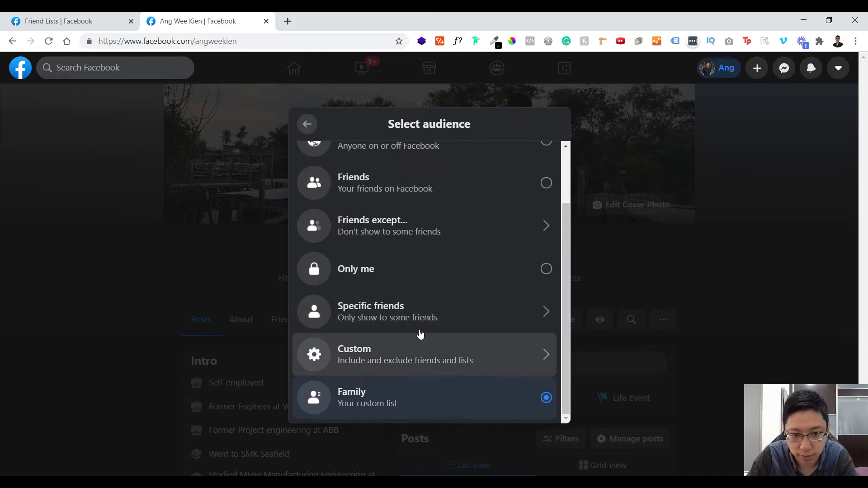
{"action": "left_click", "coordinate": [418, 348]}
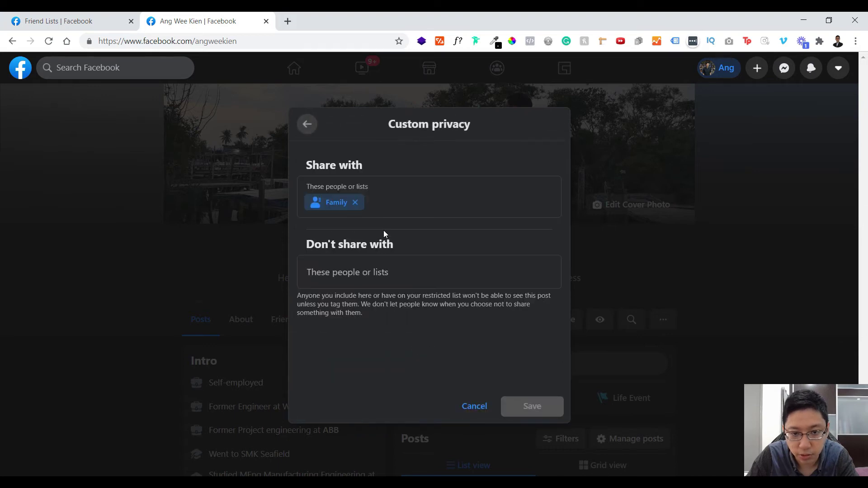
{"action": "left_click", "coordinate": [355, 202]}
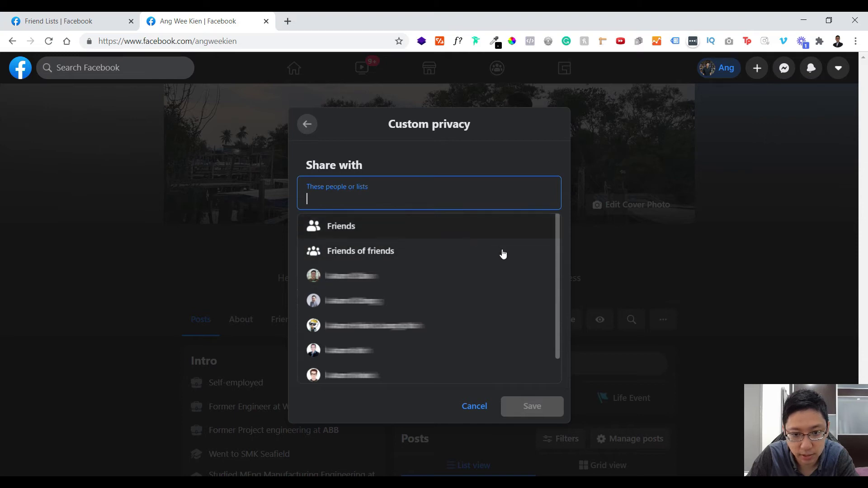
{"action": "type", "text": "famil"}
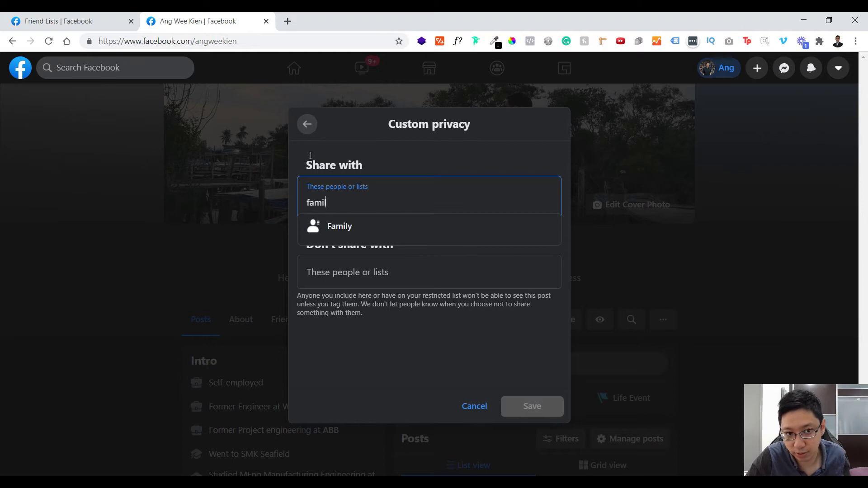
- Compare against the friend list names, try 'acq' in Share with, then clear it
{"action": "left_click", "coordinate": [64, 18]}
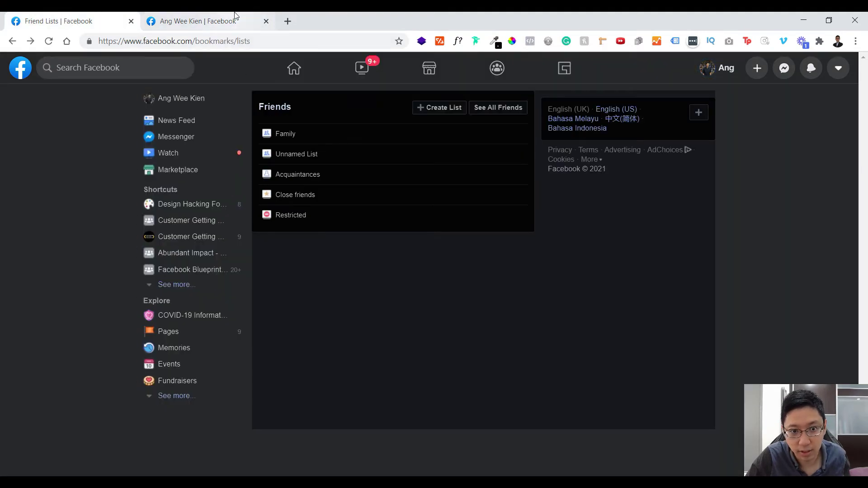
{"action": "left_click", "coordinate": [235, 16]}
{"action": "double_click", "coordinate": [374, 201]}
{"action": "type", "text": "acq"}
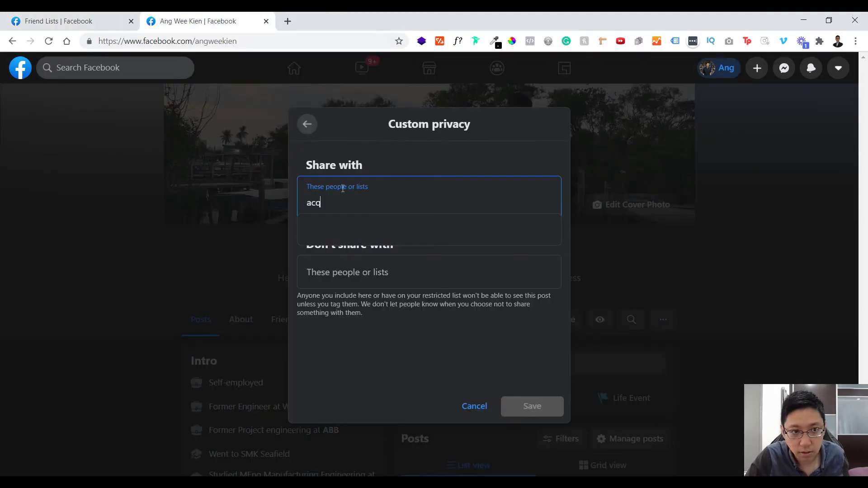
{"action": "left_click", "coordinate": [125, 16]}
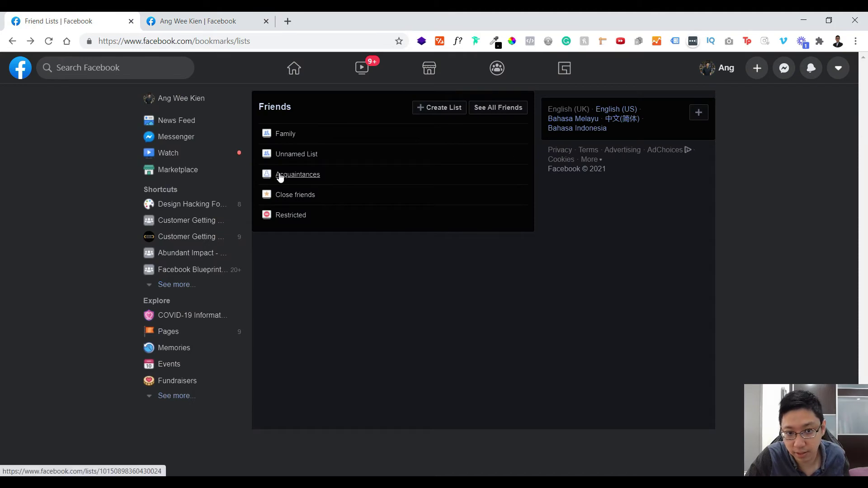
{"action": "left_click", "coordinate": [202, 15]}
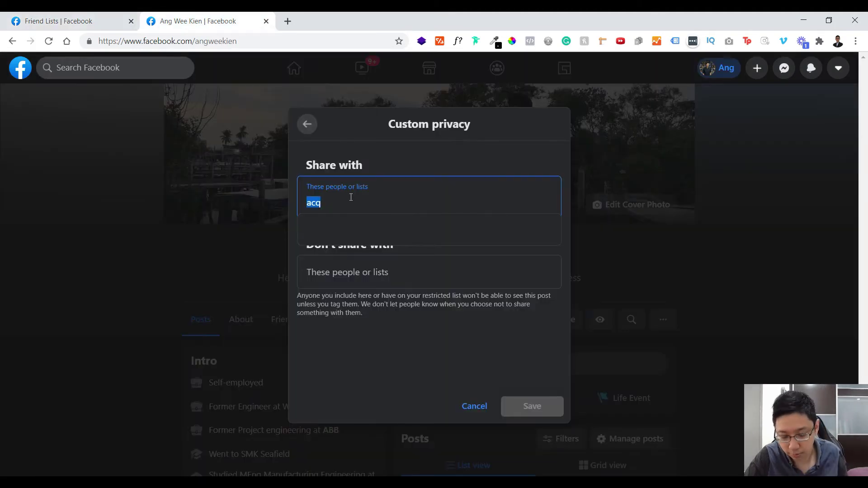
{"action": "left_click", "coordinate": [90, 21]}
{"action": "left_click", "coordinate": [228, 20]}
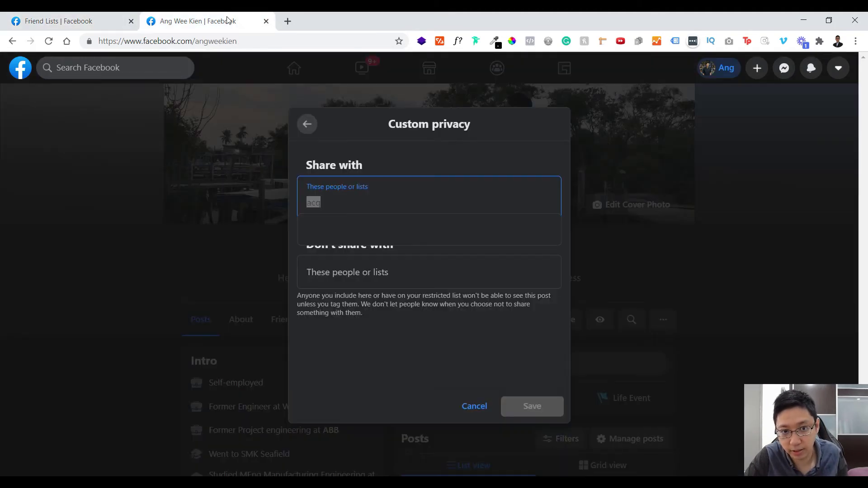
{"action": "key", "text": "BackSpace"}
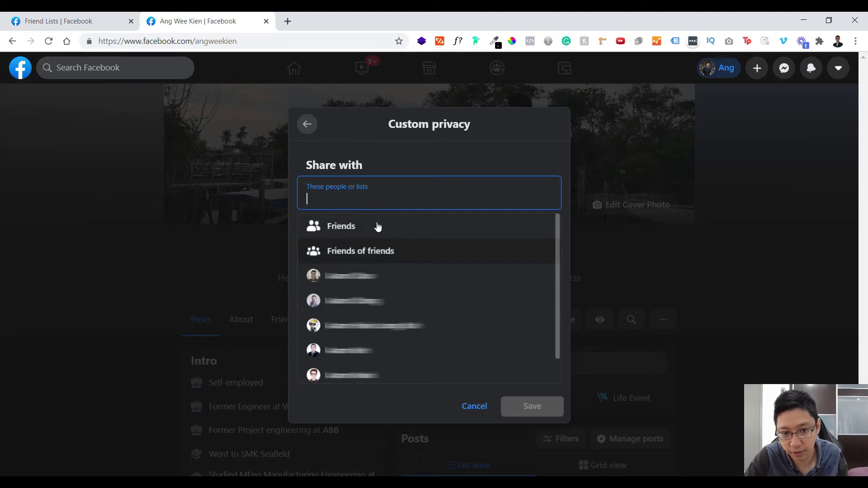
- Try 'close' in Share with, then open the Close friends list page
{"action": "left_click", "coordinate": [93, 16]}
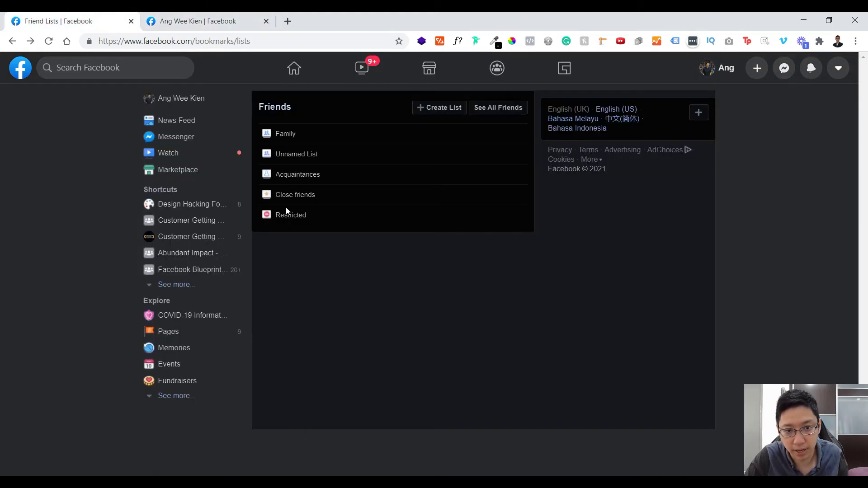
{"action": "left_click", "coordinate": [205, 19]}
{"action": "type", "text": "clo"}
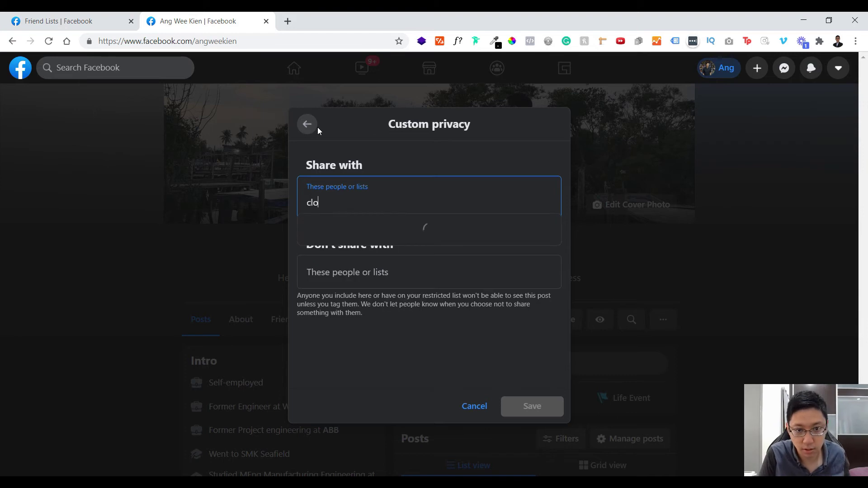
{"action": "type", "text": "se"}
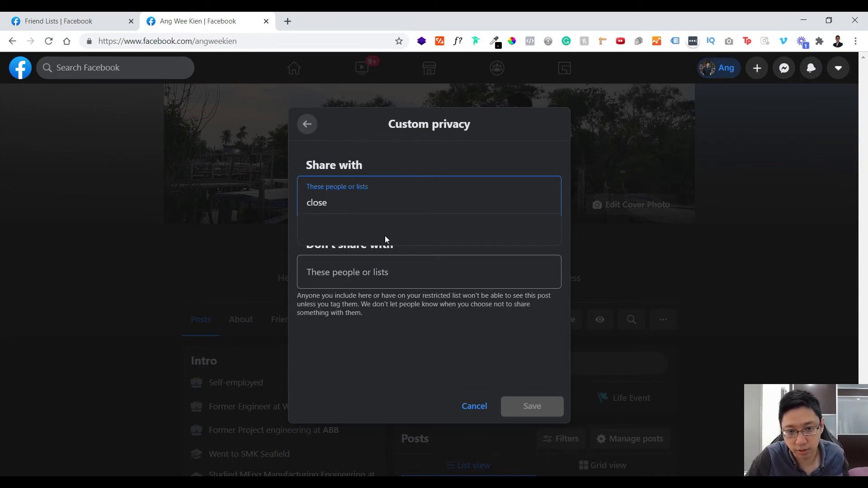
{"action": "left_click", "coordinate": [420, 164]}
{"action": "left_click", "coordinate": [96, 16]}
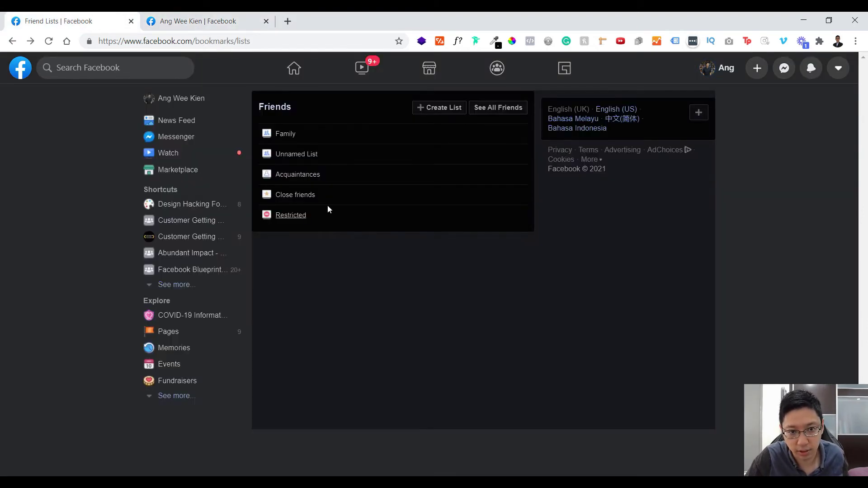
{"action": "left_click", "coordinate": [296, 196]}
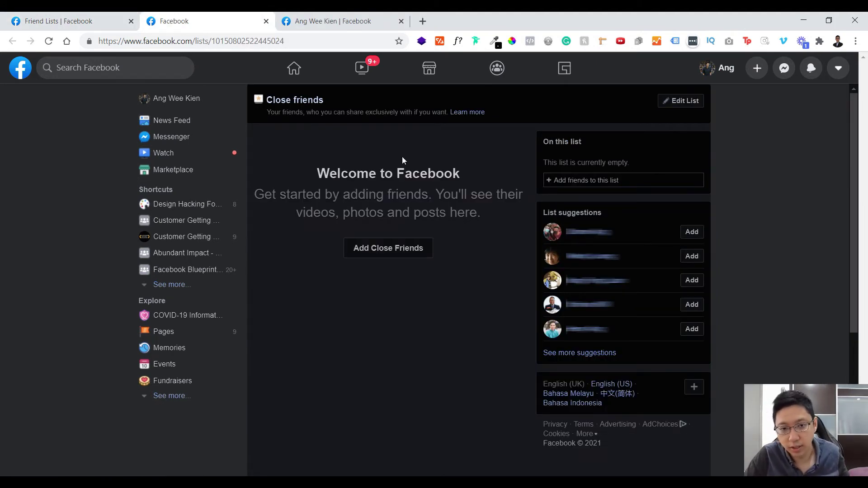
- Replace 'close' with 'family' in the Share with field, then clear it
{"action": "left_click", "coordinate": [333, 20]}
{"action": "triple_click", "coordinate": [361, 206]}
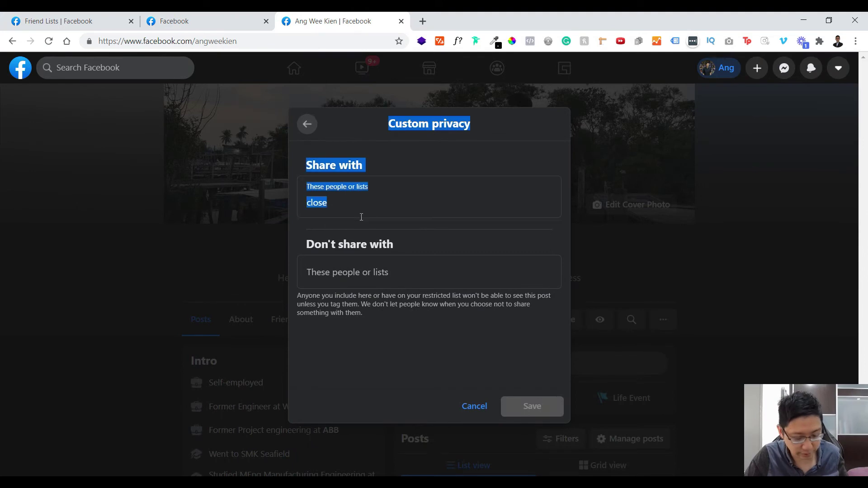
{"action": "double_click", "coordinate": [351, 202]}
{"action": "type", "text": "family"}
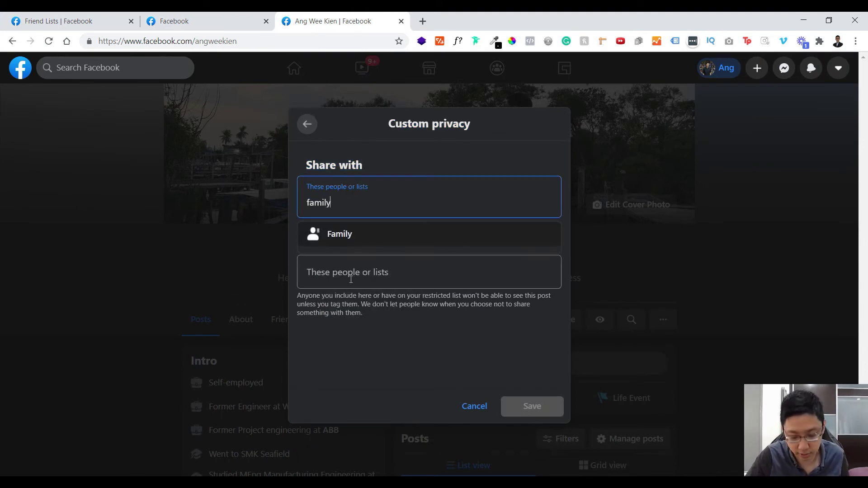
{"action": "left_click", "coordinate": [369, 289]}
{"action": "left_click", "coordinate": [349, 204]}
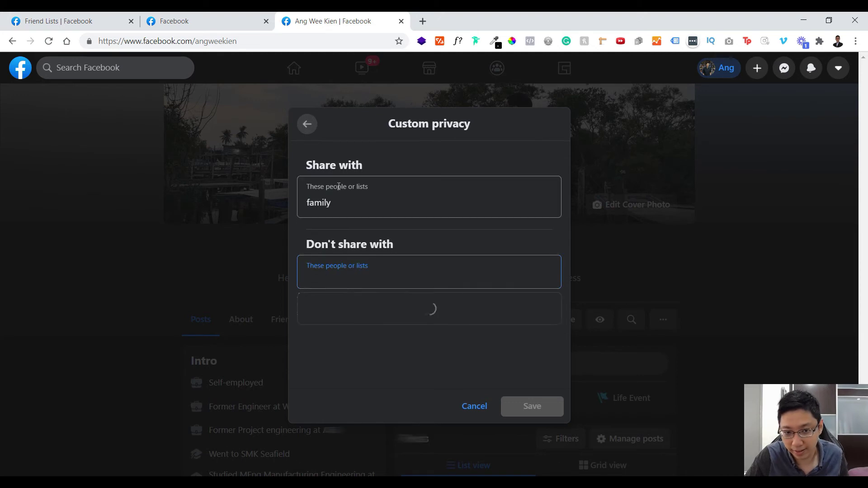
{"action": "double_click", "coordinate": [349, 205]}
{"action": "key", "text": "BackSpace"}
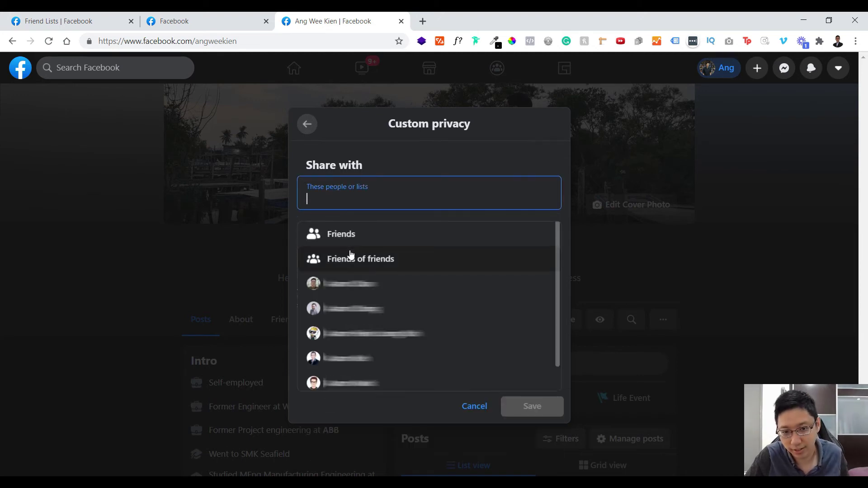
{"action": "left_click", "coordinate": [409, 167]}
- Exclude Family under Don't share with, share with Friends, then cancel the custom audience
{"action": "left_click", "coordinate": [379, 272]}
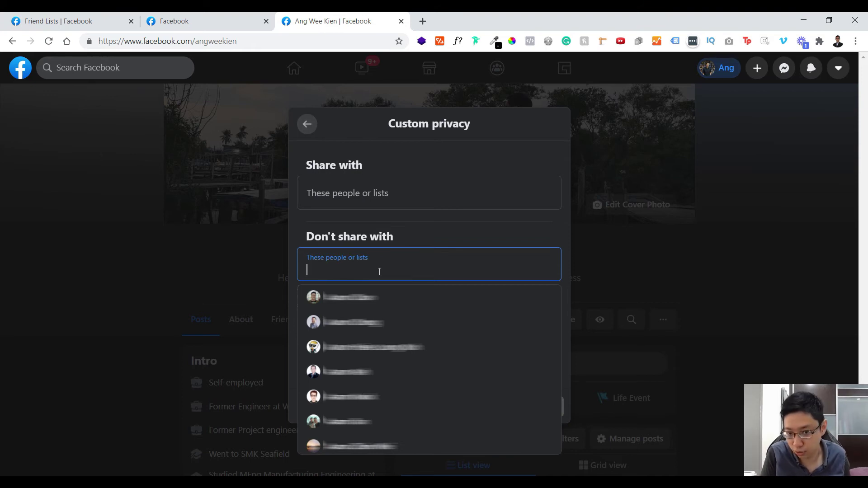
{"action": "type", "text": "famil"}
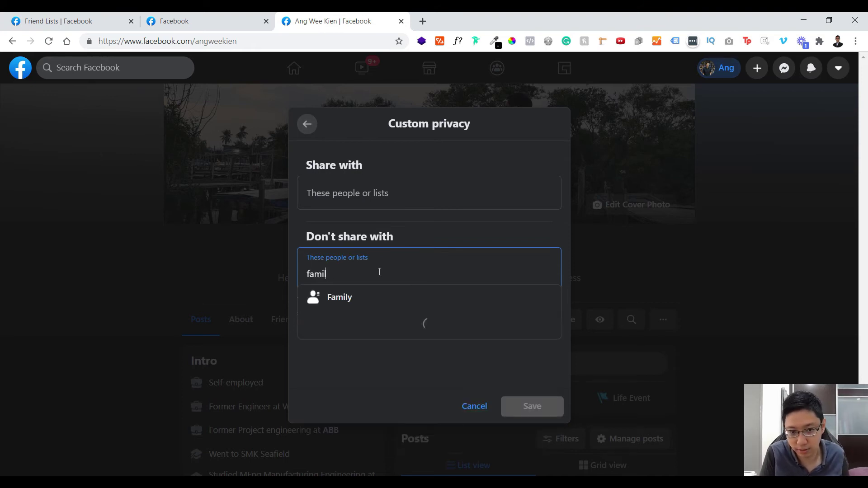
{"action": "type", "text": "y"}
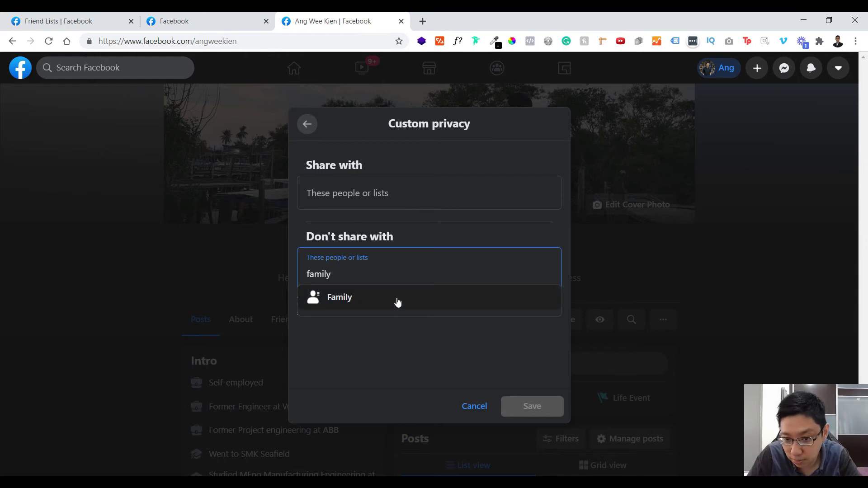
{"action": "left_click", "coordinate": [397, 296]}
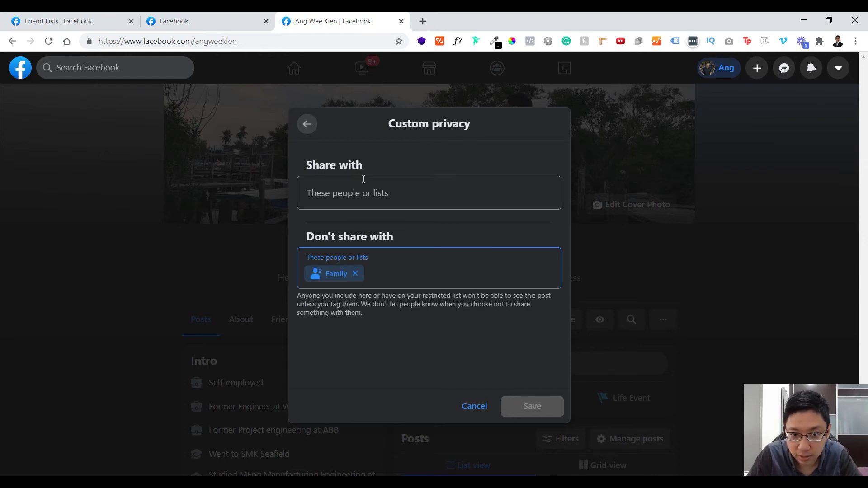
{"action": "left_click", "coordinate": [378, 206]}
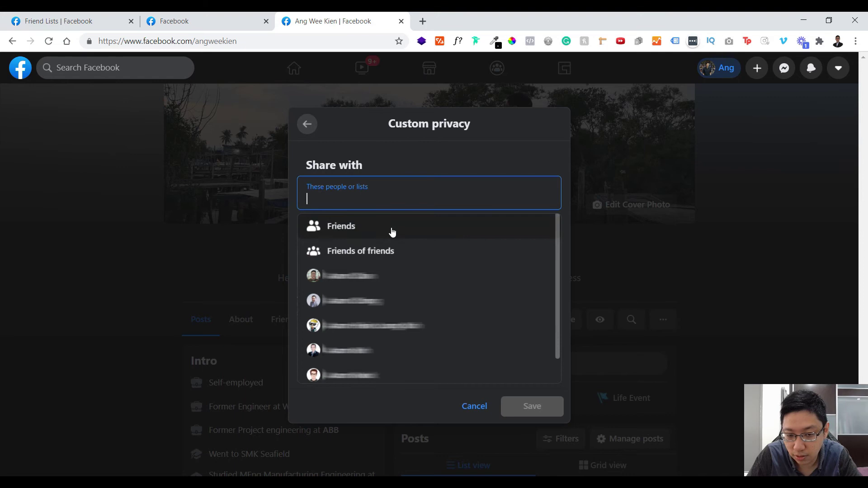
{"action": "left_click", "coordinate": [389, 193]}
{"action": "type", "text": "fr"}
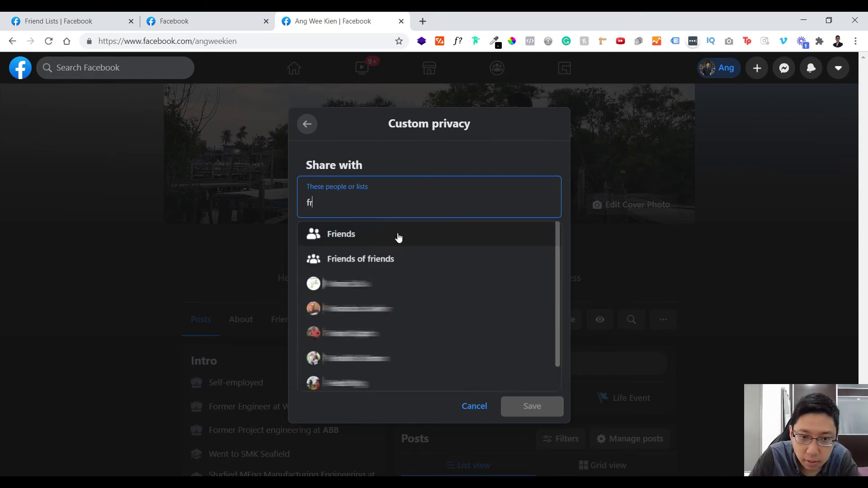
{"action": "left_click", "coordinate": [398, 237]}
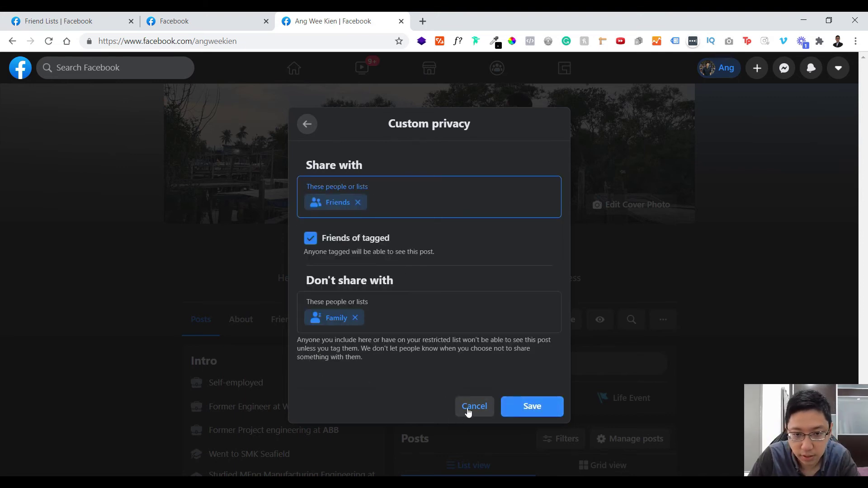
{"action": "left_click", "coordinate": [470, 409]}
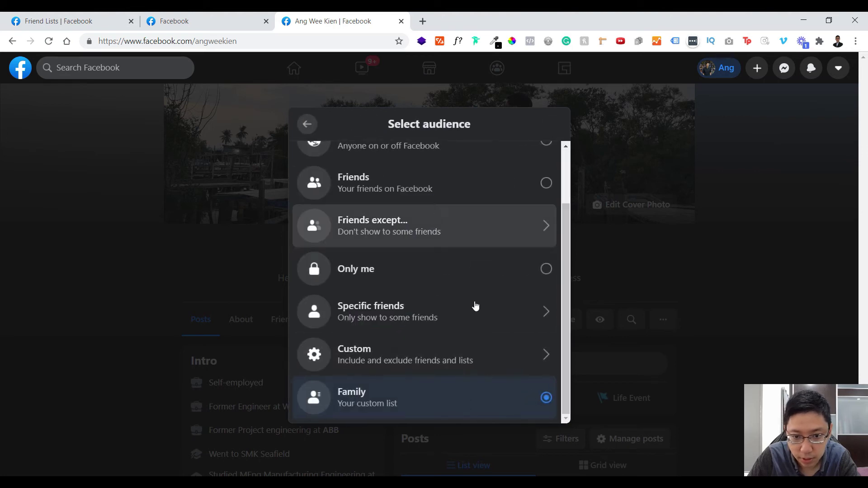
- Pick the Family list under Specific friends, then close the 'Testing' post composer
{"action": "left_click", "coordinate": [429, 309]}
{"action": "left_click", "coordinate": [416, 167]}
{"action": "type", "text": "fam"}
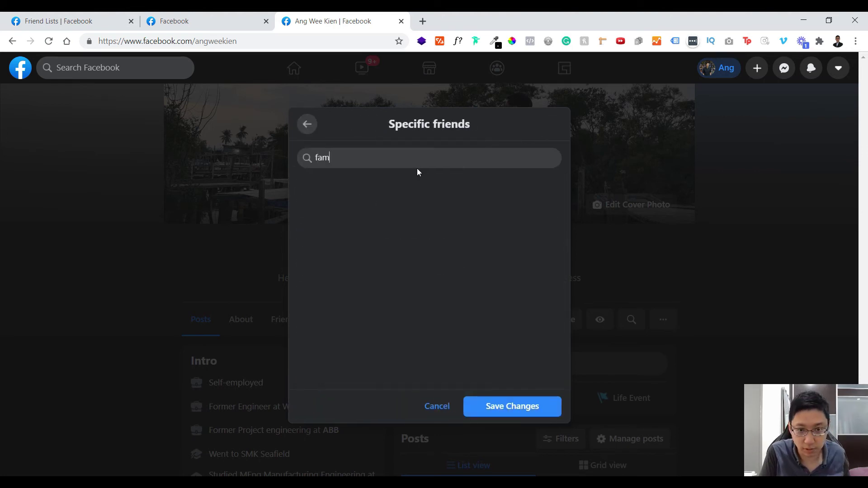
{"action": "type", "text": "ily"}
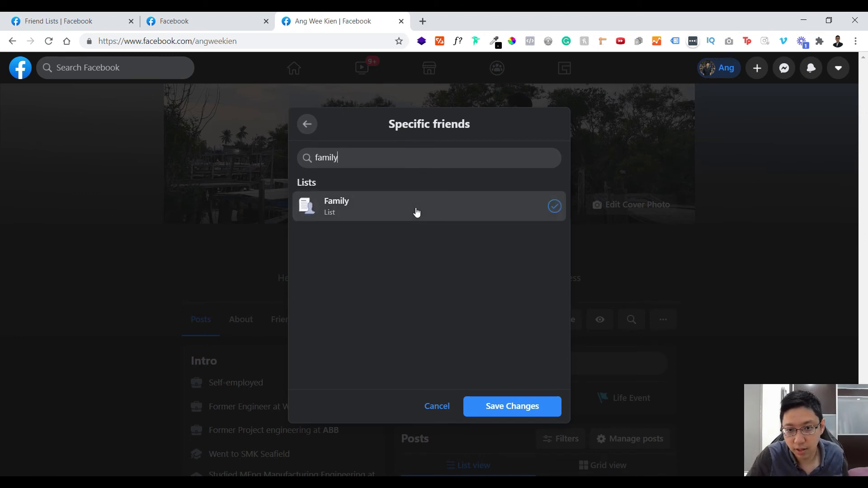
{"action": "left_click", "coordinate": [417, 213]}
{"action": "scroll", "coordinate": [430, 218], "scroll_direction": "up", "scroll_amount": 2}
{"action": "scroll", "coordinate": [433, 220], "scroll_direction": "down", "scroll_amount": 2}
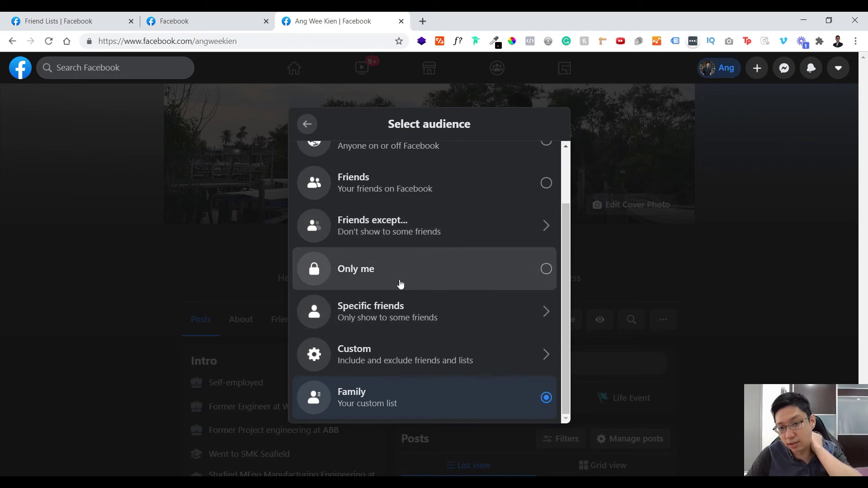
{"action": "left_click", "coordinate": [307, 125]}
{"action": "left_click", "coordinate": [551, 141]}
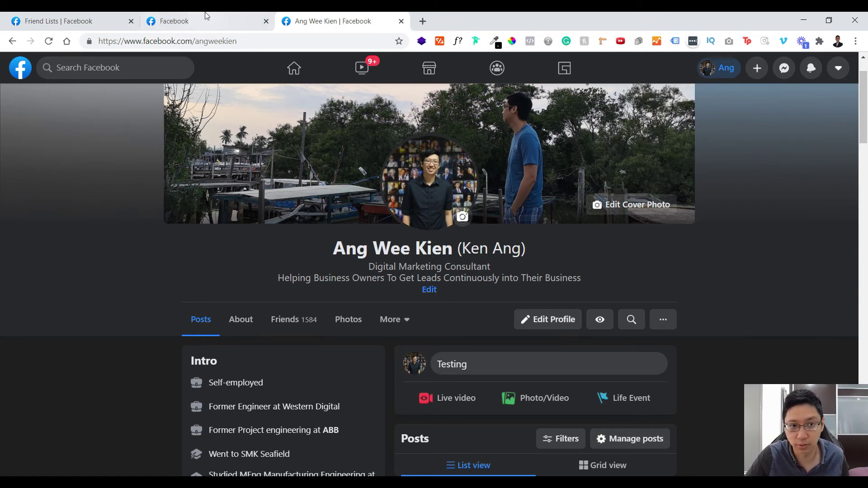
{"action": "left_click", "coordinate": [171, 19]}
{"action": "left_click", "coordinate": [104, 17]}
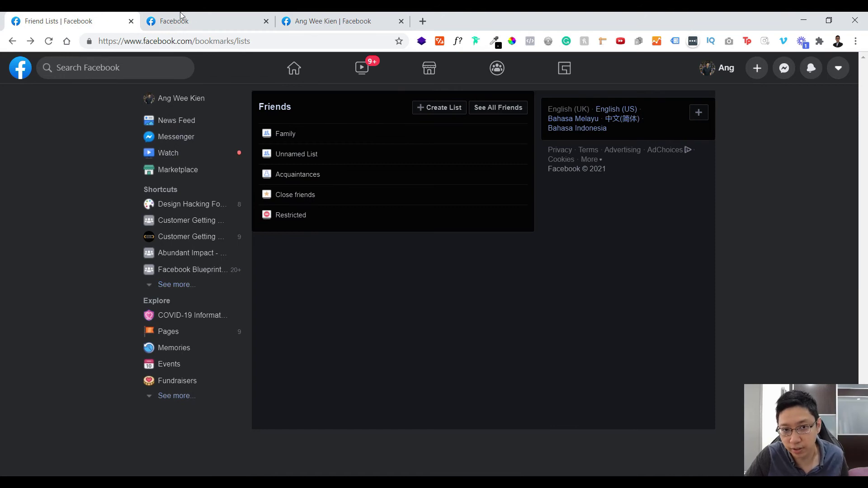
{"action": "left_click", "coordinate": [287, 15]}
{"action": "left_click", "coordinate": [235, 16]}
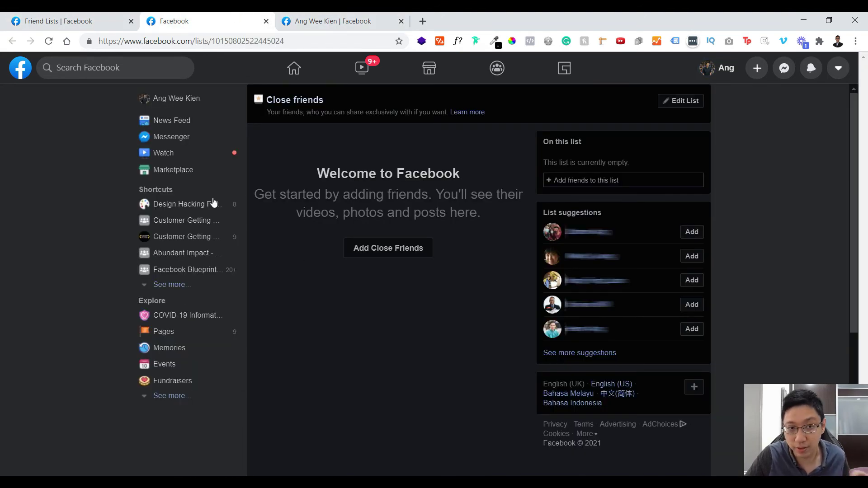
{"action": "left_click", "coordinate": [28, 20]}
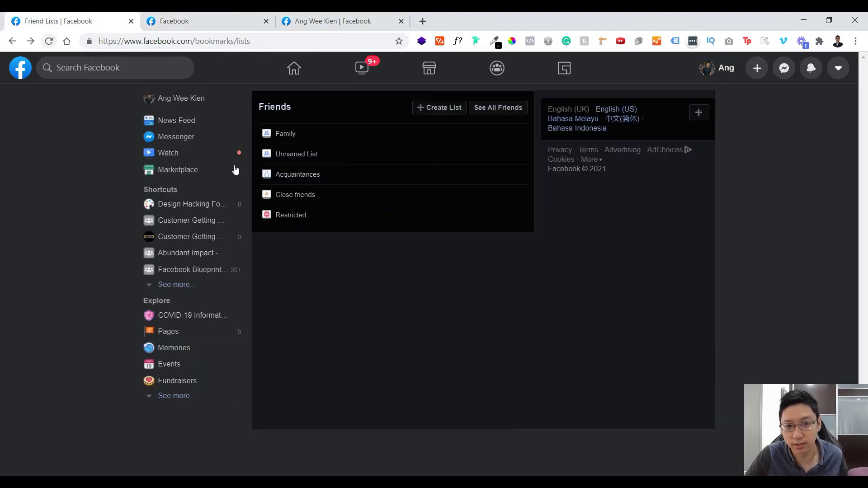
{"action": "left_click", "coordinate": [214, 17]}
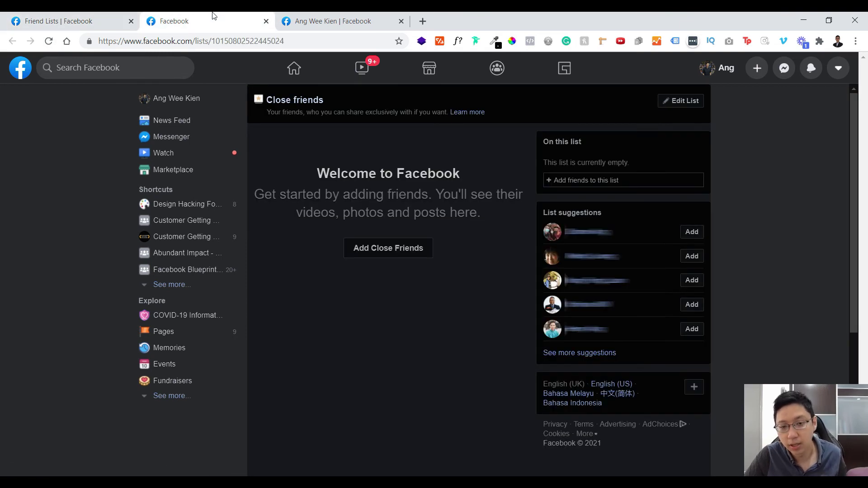
{"action": "left_click", "coordinate": [364, 18]}
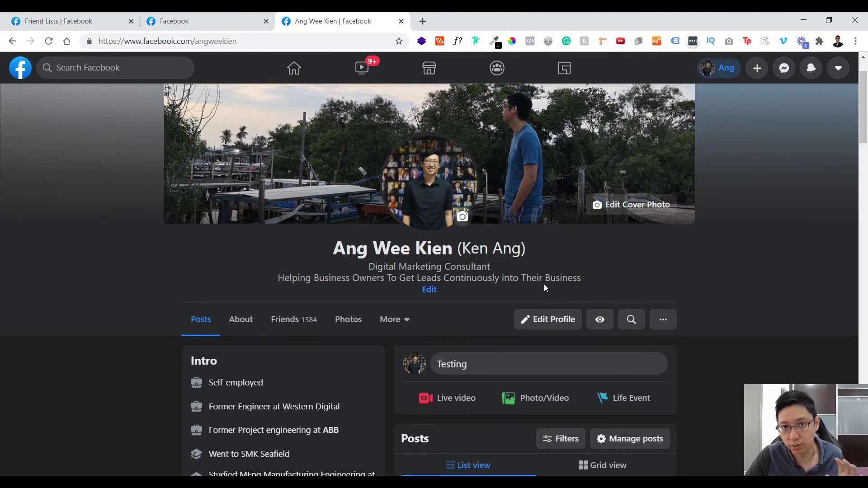